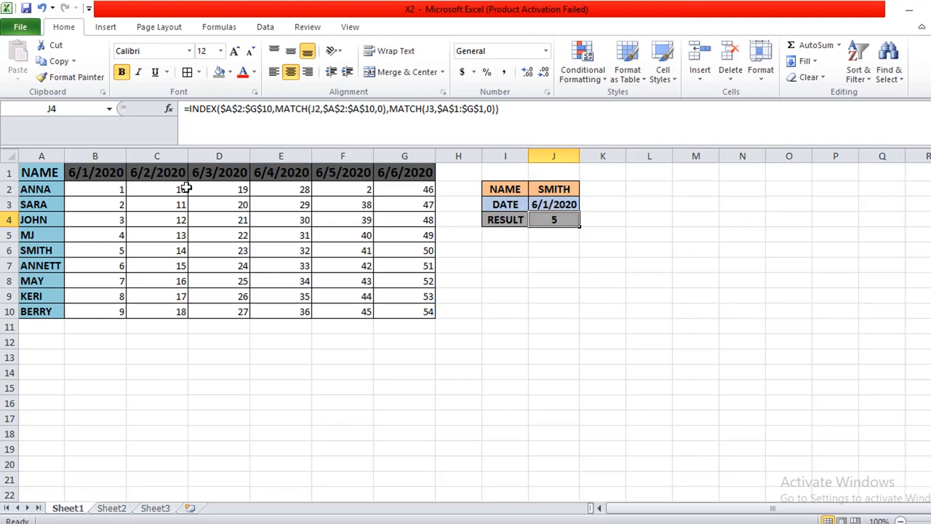
# Test the lookup by entering the name from A2 in J2 and the date 6/2/2020 in J3, and check cell C2.
pyautogui.click(560, 191)
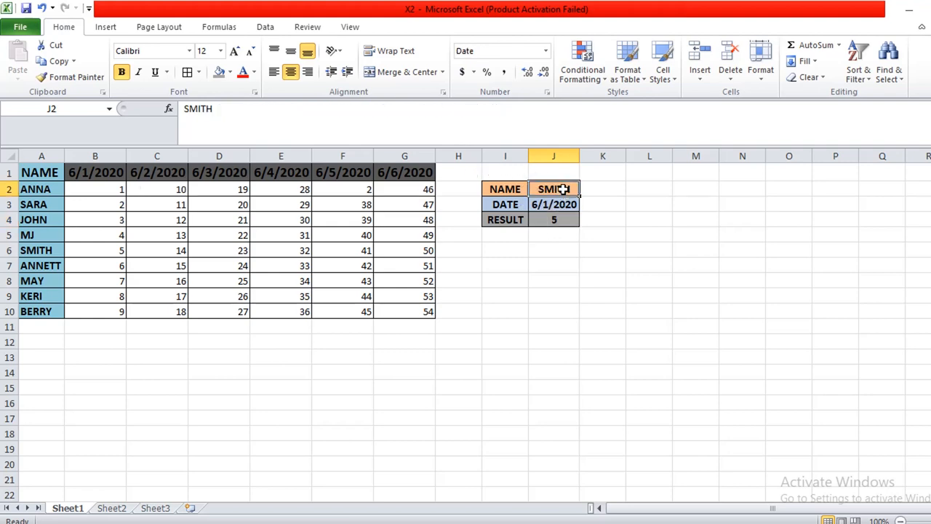
pyautogui.write('ANNA')
pyautogui.press('Return')
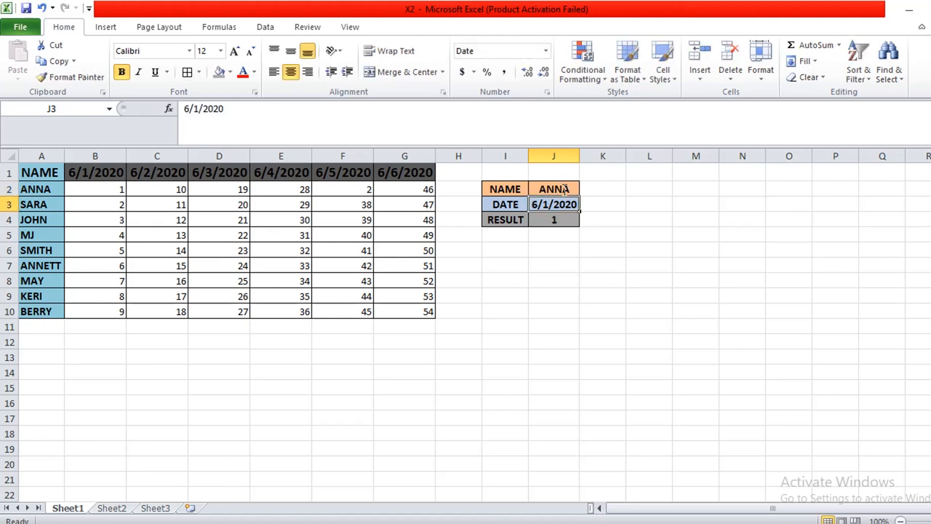
pyautogui.write('06')
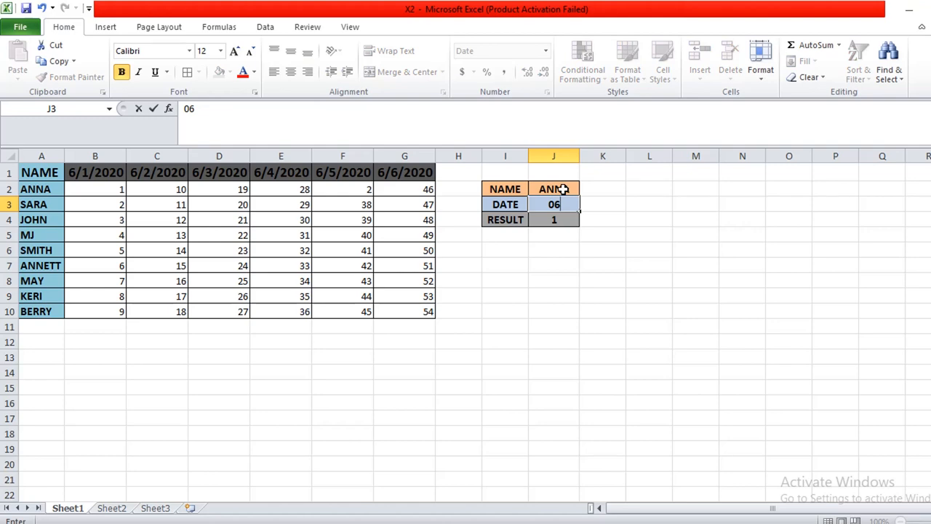
pyautogui.press('BackSpace')
pyautogui.press('BackSpace')
pyautogui.write('6/2/2020')
pyautogui.press('Return')
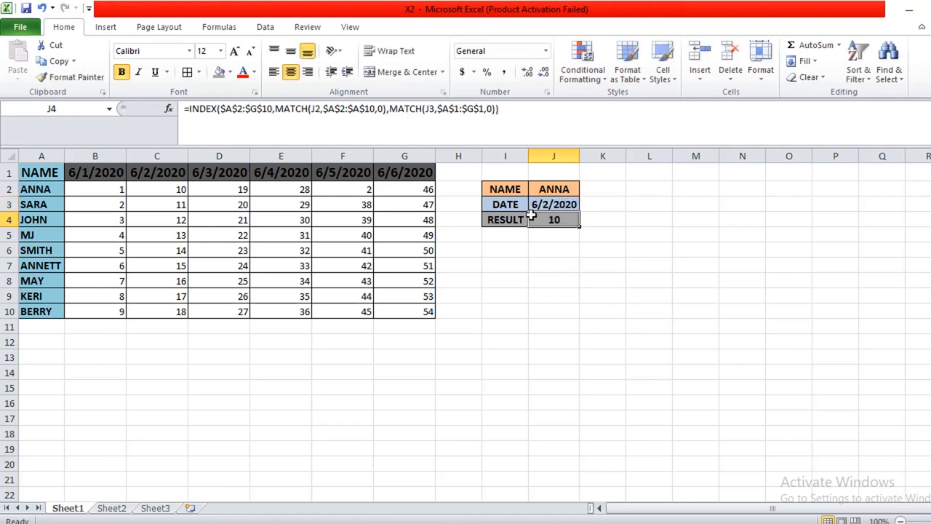
pyautogui.click(165, 188)
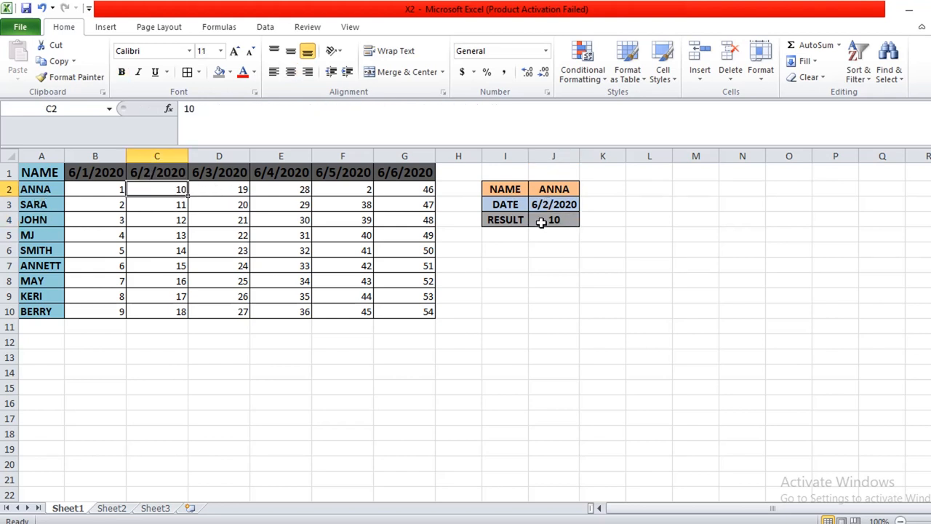
# Test the lookup with the name from A9 in J2 and the date 6/6/2020 in J3.
pyautogui.click(562, 189)
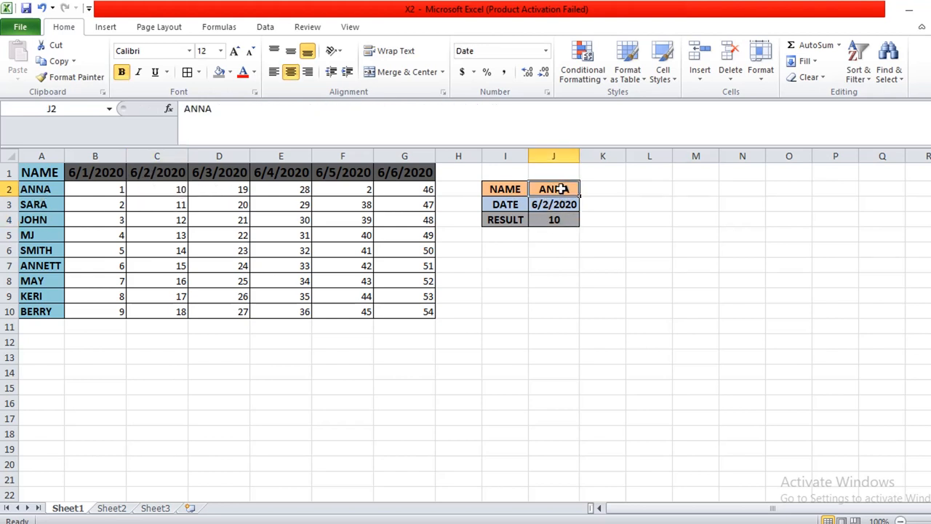
pyautogui.write('KERI')
pyautogui.press('Return')
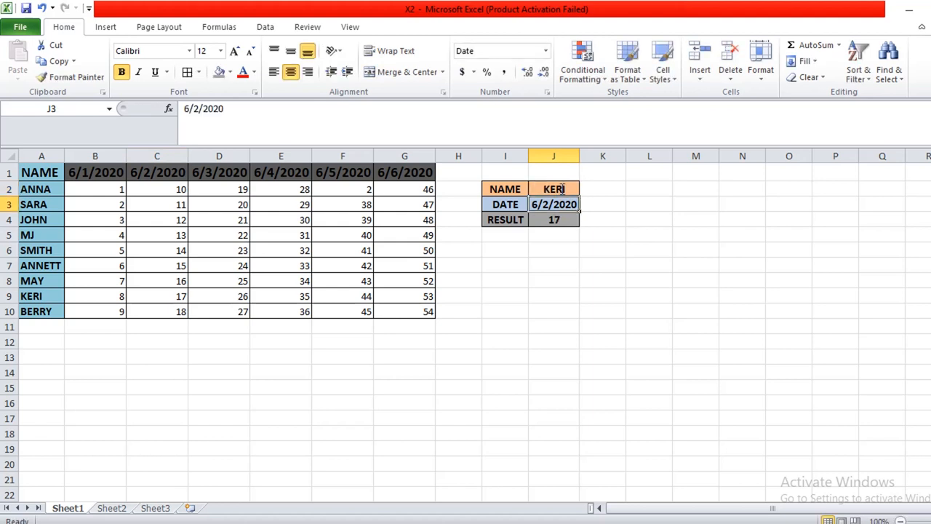
pyautogui.write('6/6/2020')
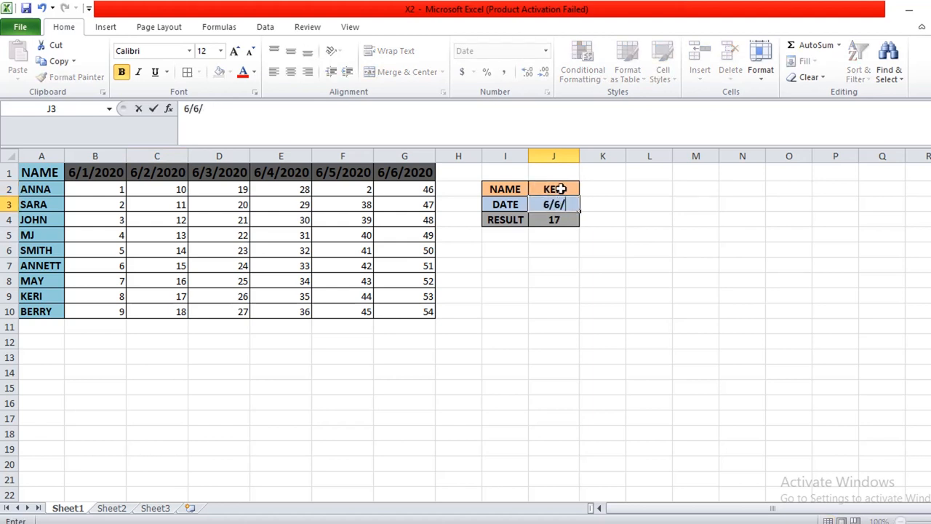
pyautogui.press('Return')
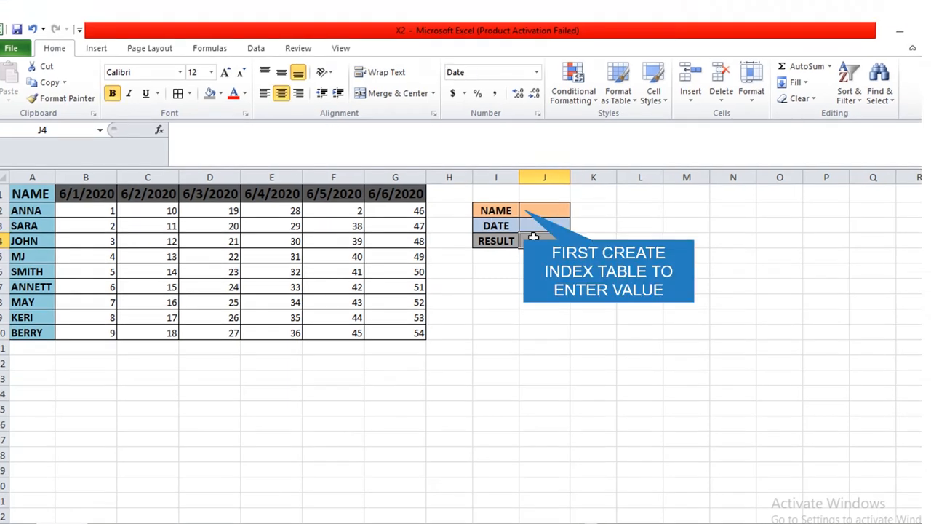
# Start an INDEX formula in the RESULT cell J4 with $A$2:$G$10 as its array.
pyautogui.write('=')
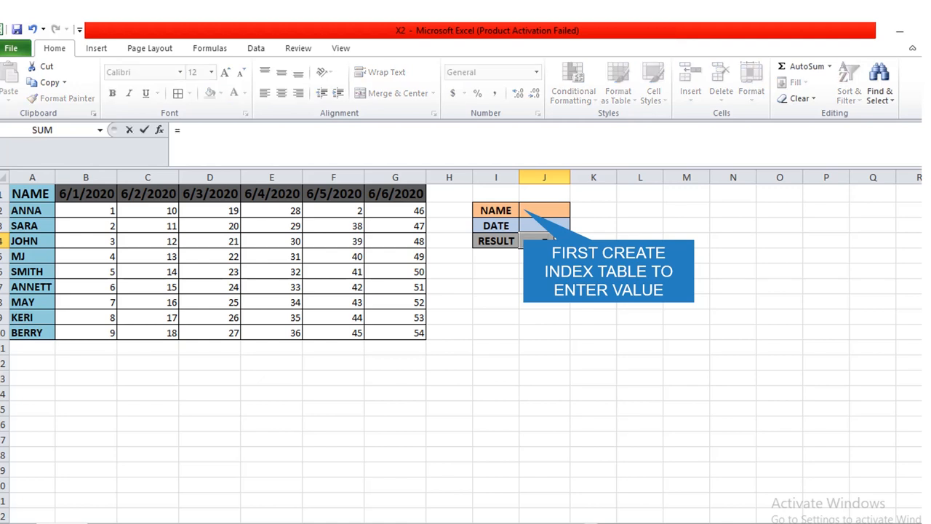
pyautogui.write('INDEX')
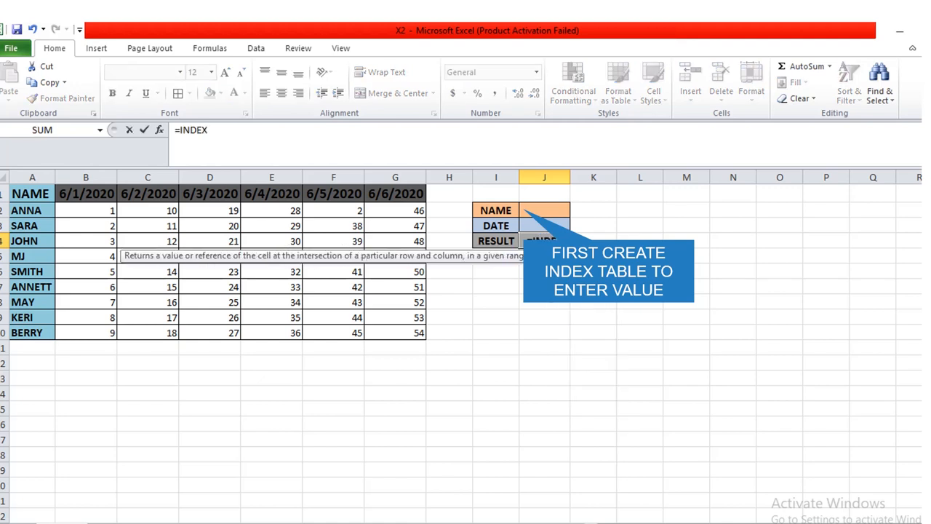
pyautogui.write('(')
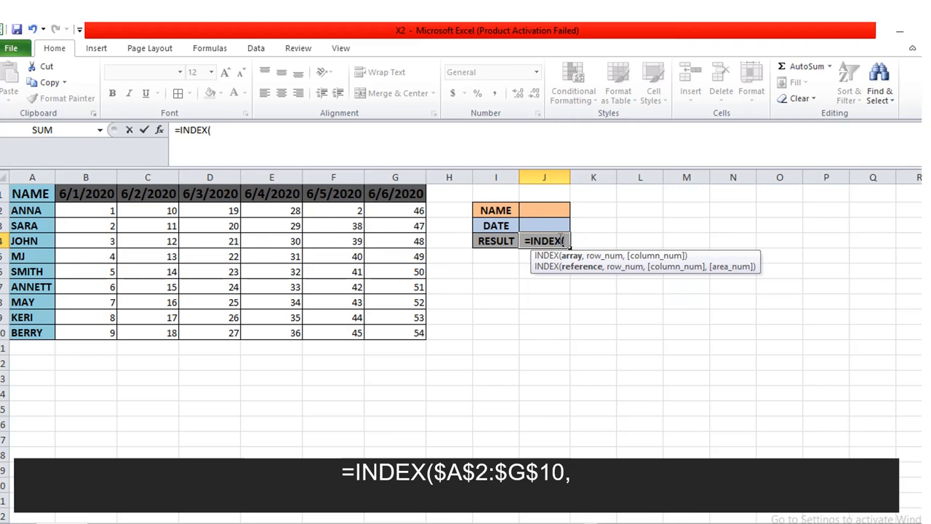
pyautogui.write('$')
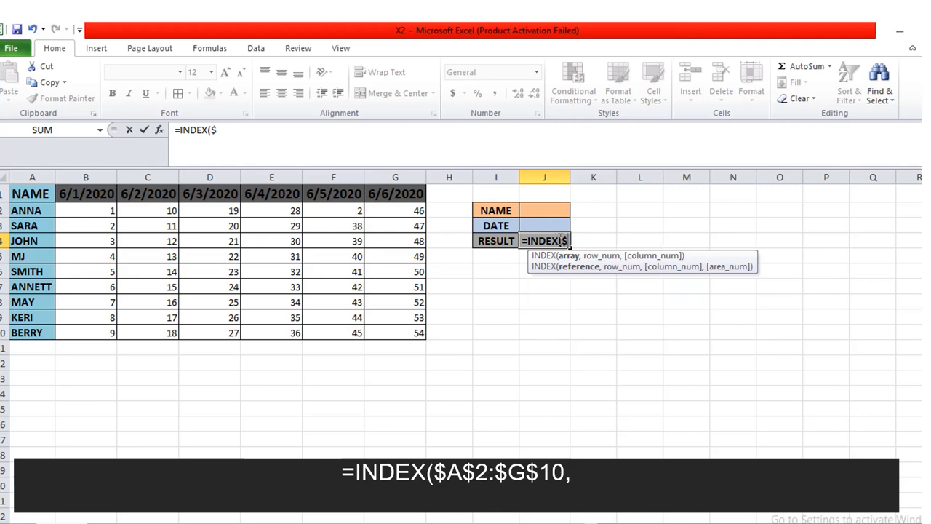
pyautogui.write('A')
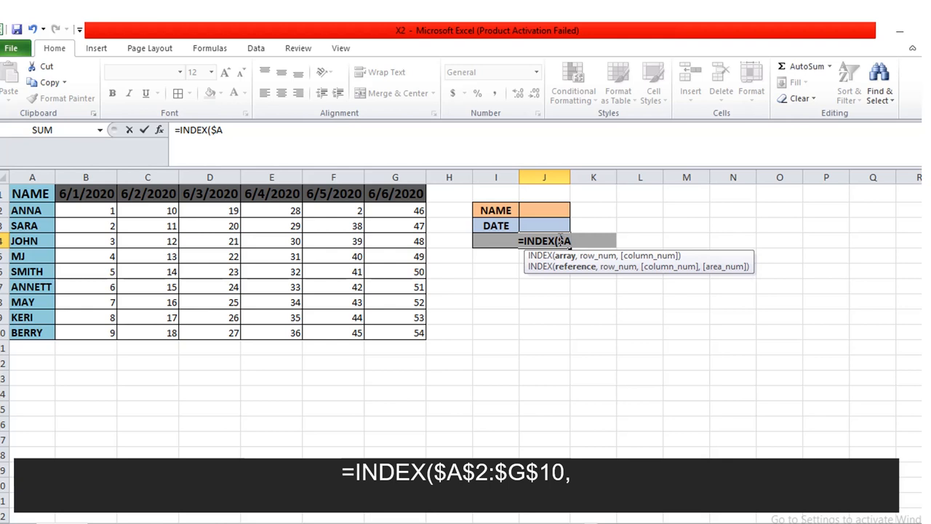
pyautogui.write('$2')
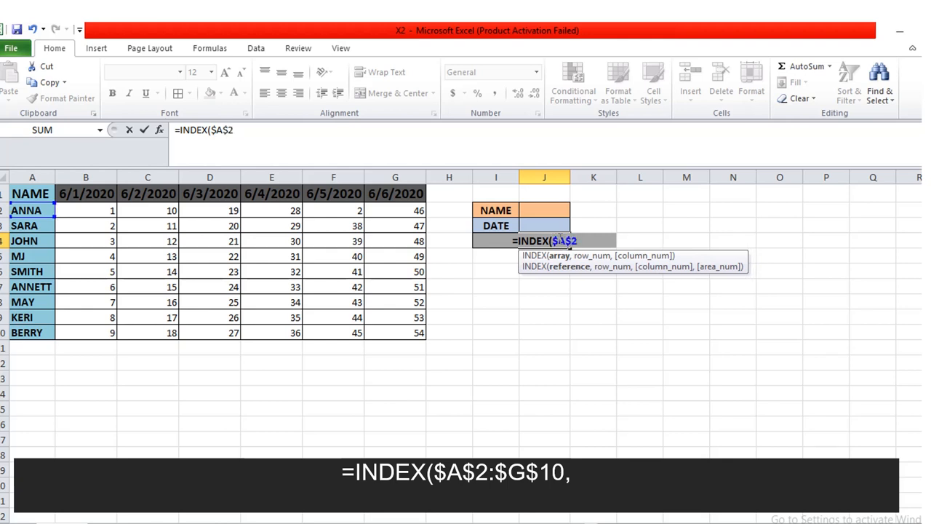
pyautogui.write(':')
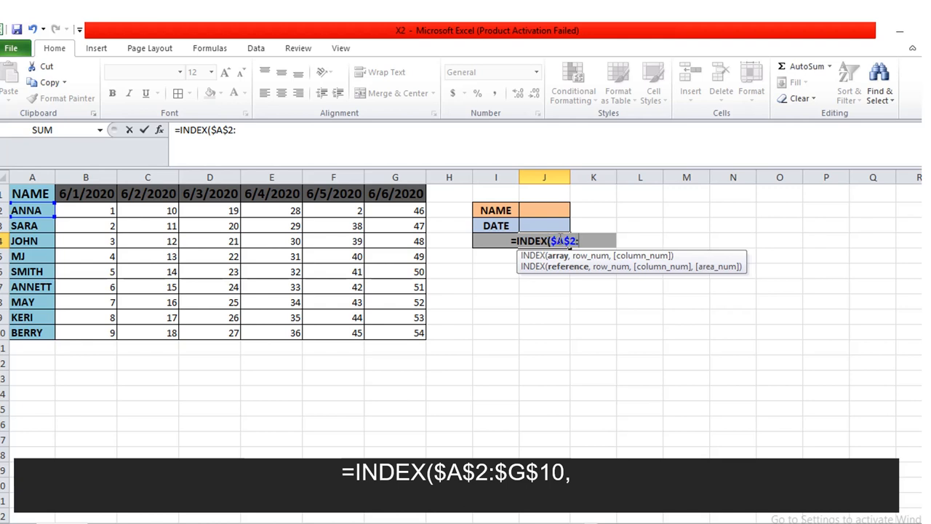
pyautogui.write('$')
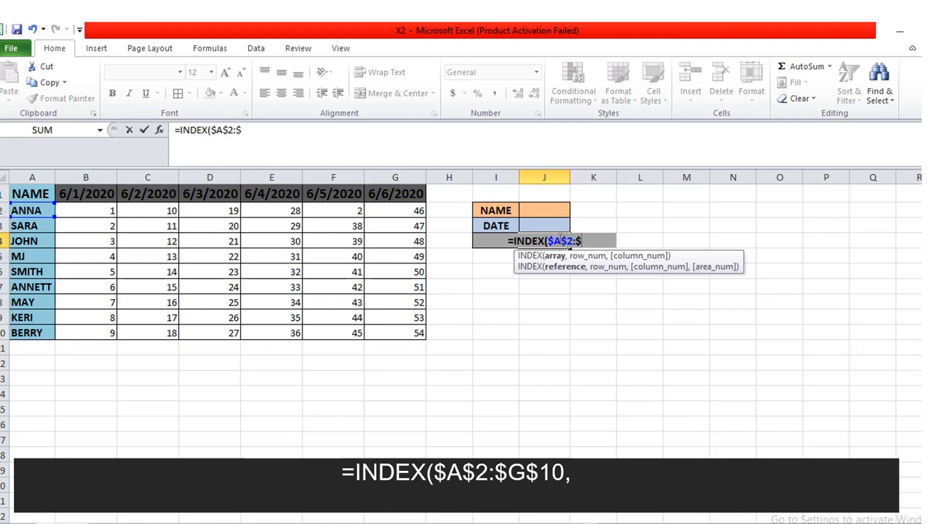
pyautogui.write('G%')
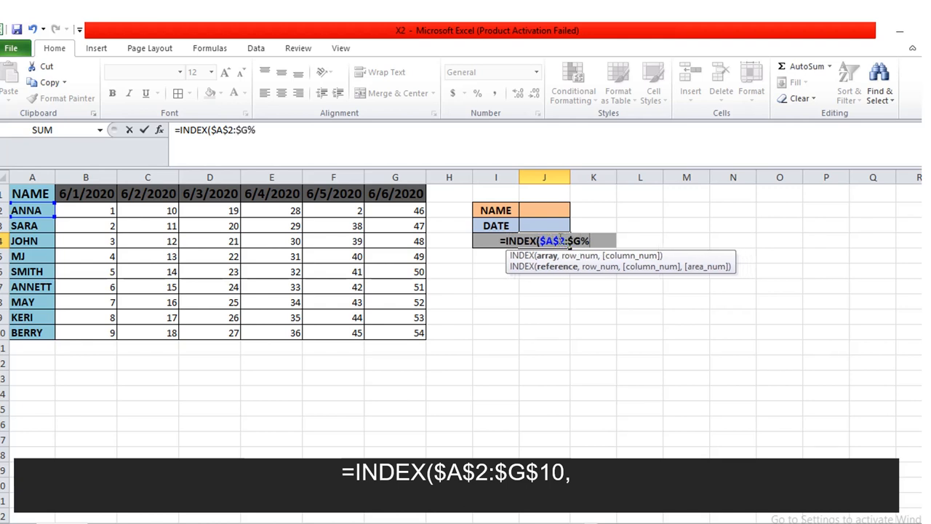
pyautogui.press('BackSpace')
pyautogui.write('$')
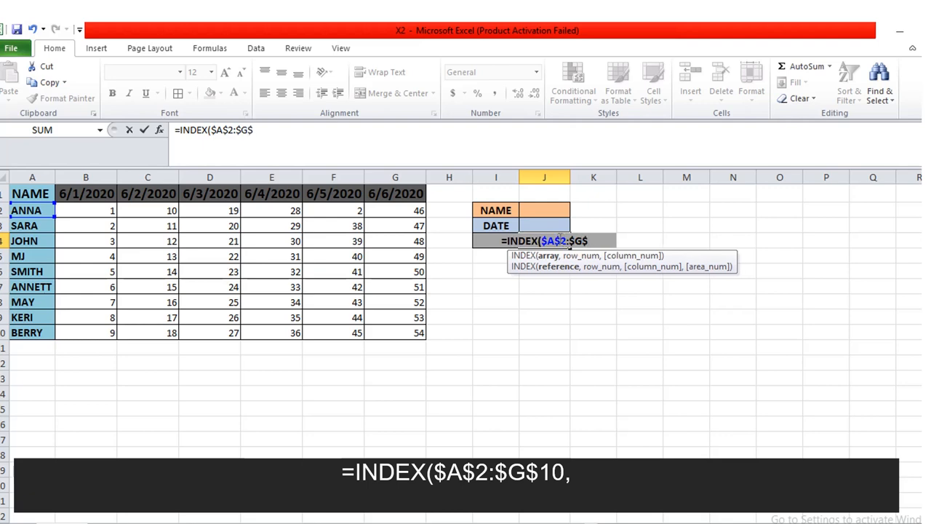
pyautogui.write('10')
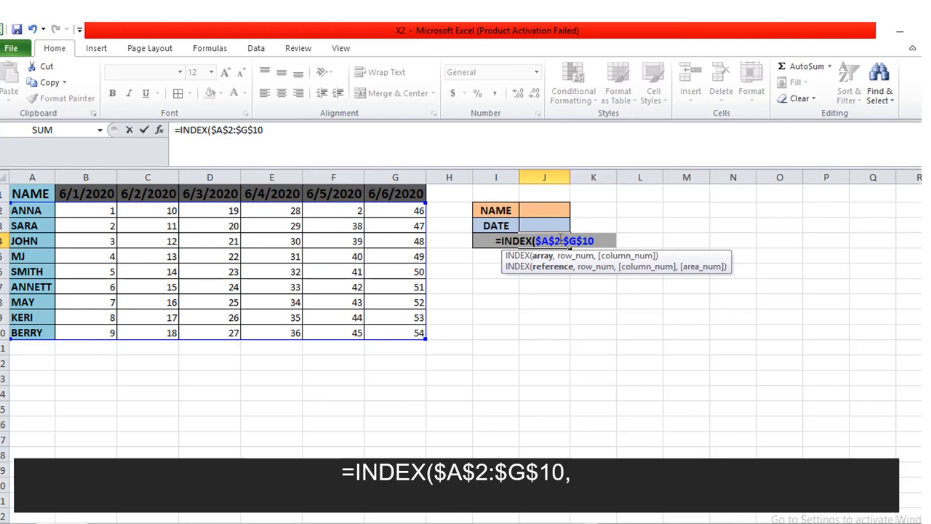
pyautogui.write(',')
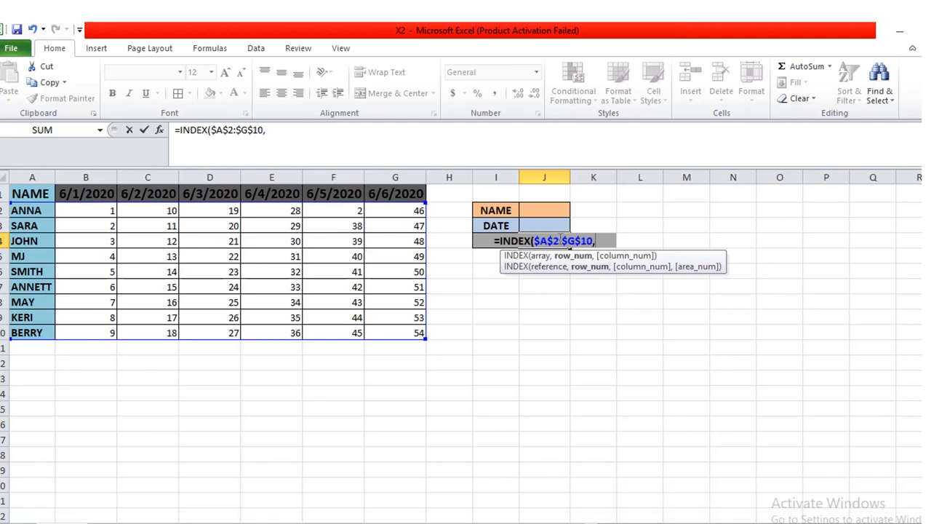
# Add MATCH(J2,$A$2:$A$10,0) as the row number argument of the INDEX formula.
pyautogui.write('MATCH')
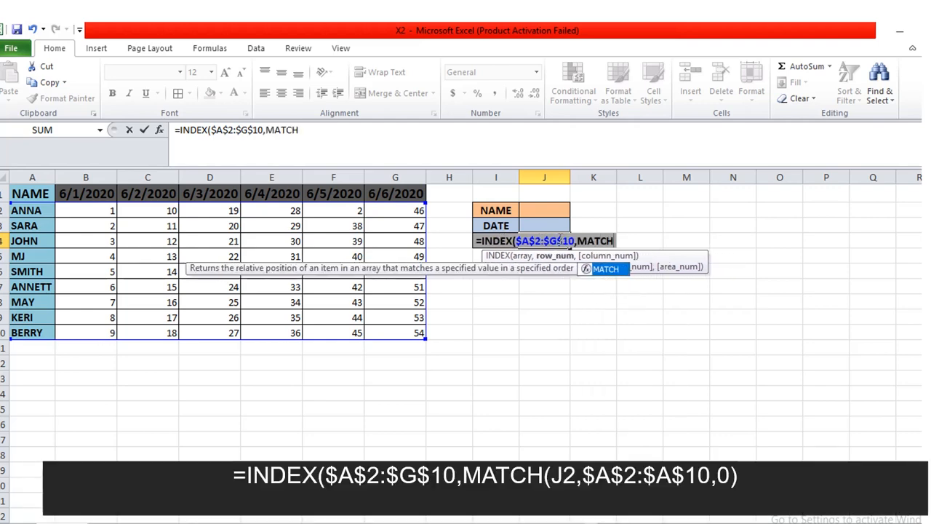
pyautogui.write('(')
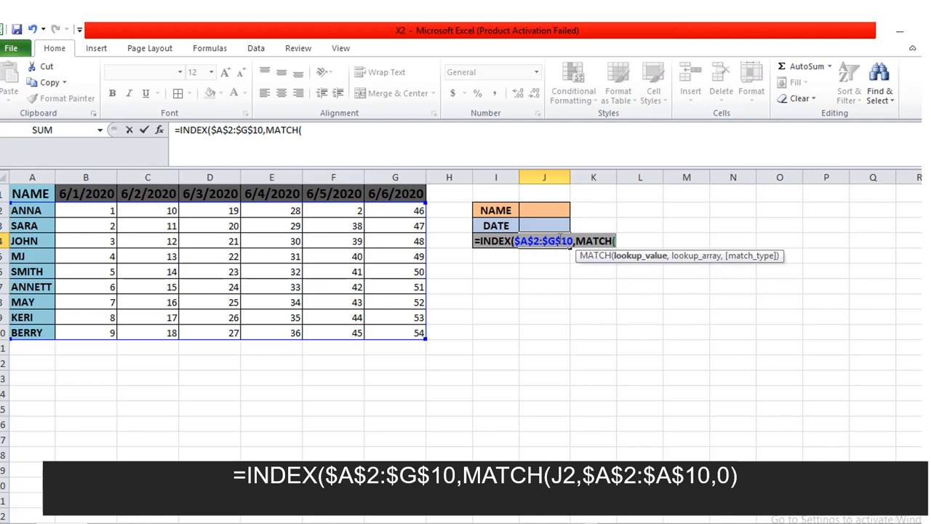
pyautogui.write('J')
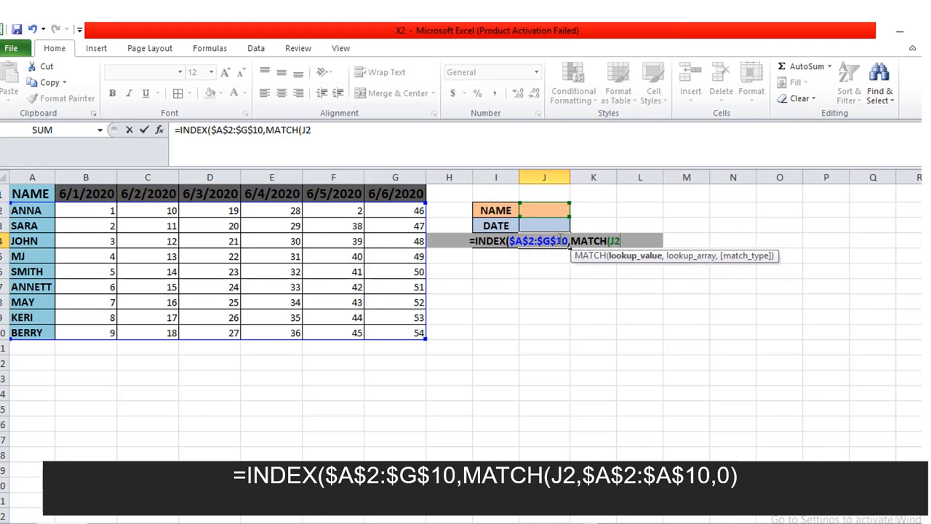
pyautogui.write('2,')
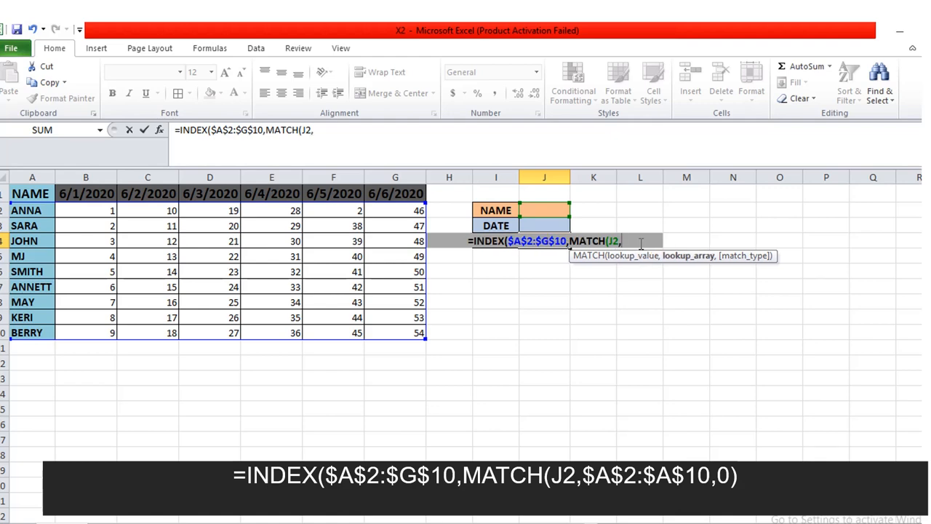
pyautogui.write('$A$')
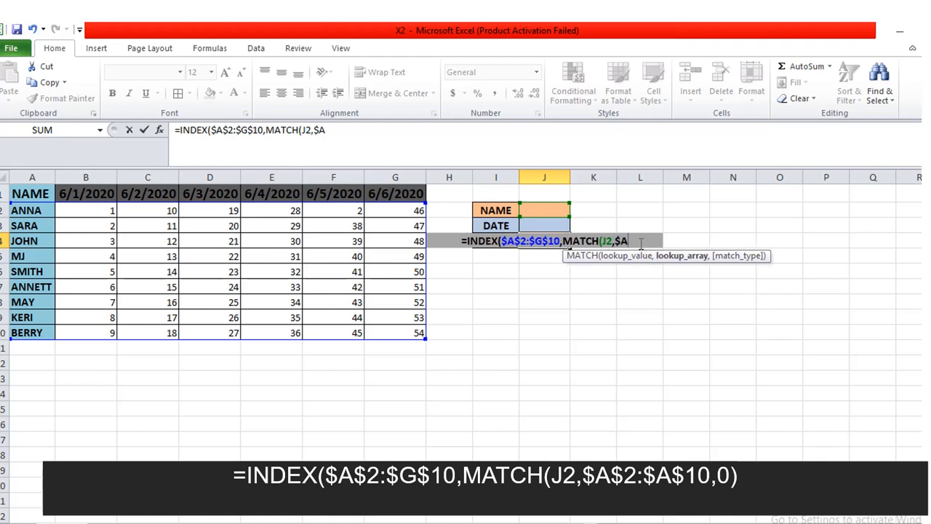
pyautogui.write('2')
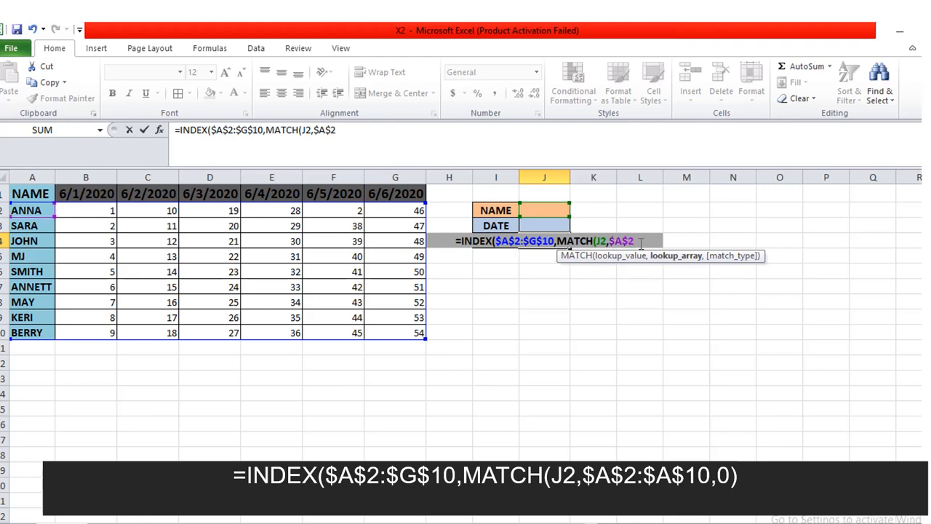
pyautogui.write(':')
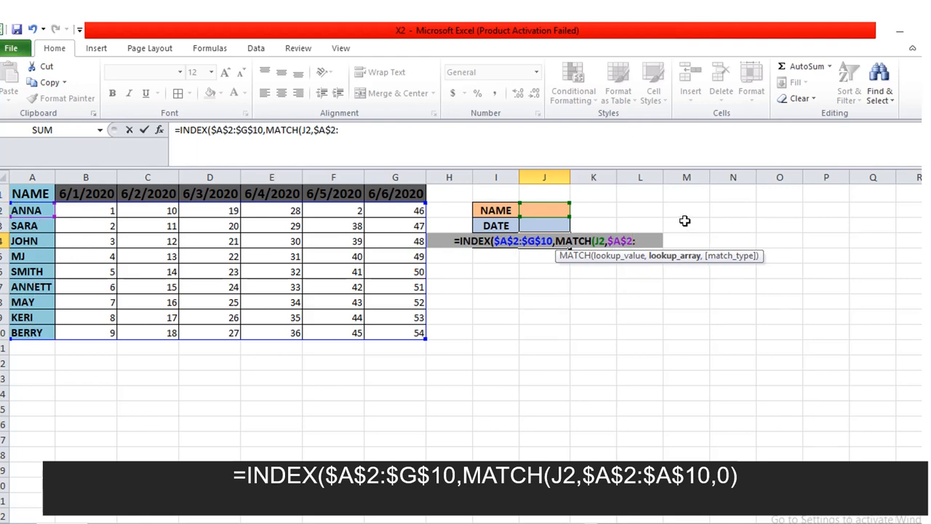
pyautogui.write('$')
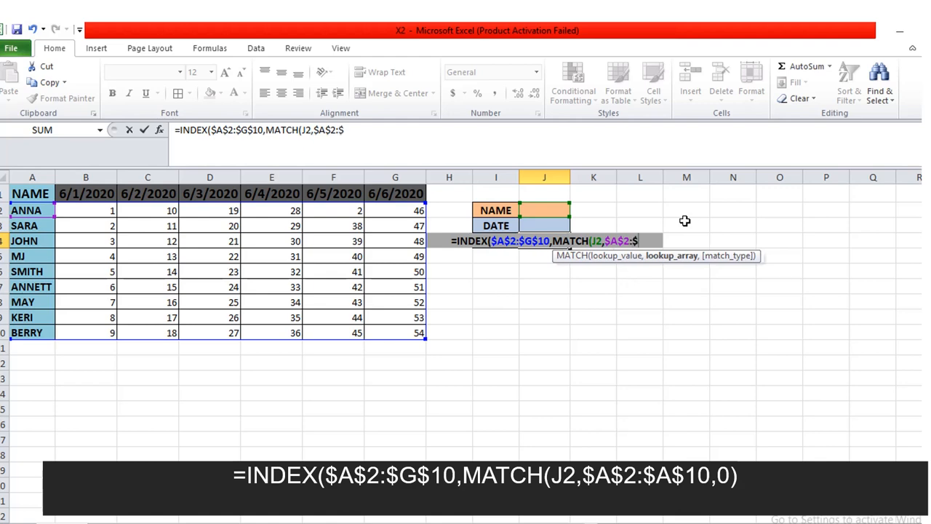
pyautogui.write('A')
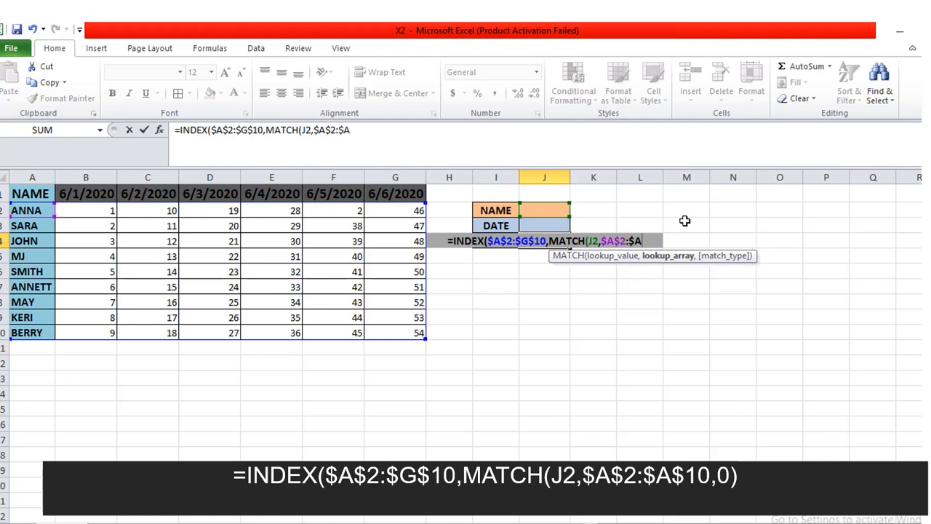
pyautogui.write('$')
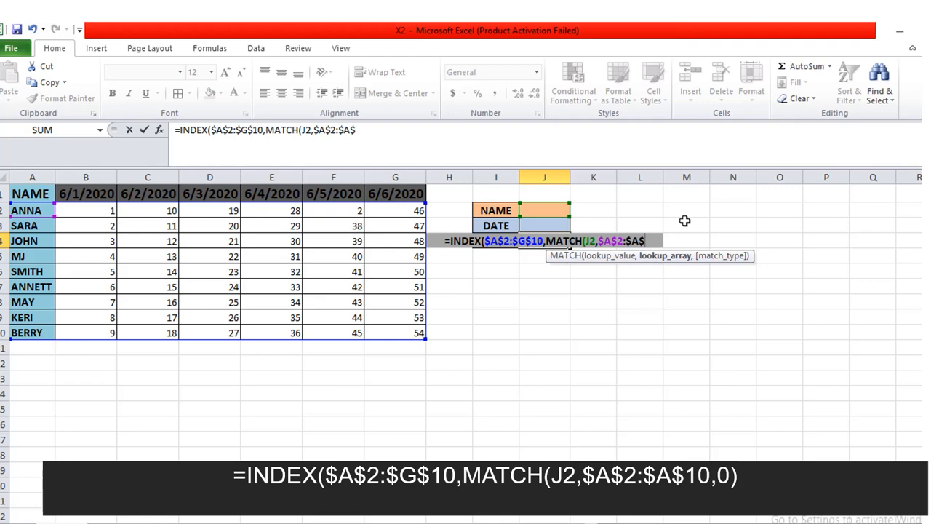
pyautogui.write('10,')
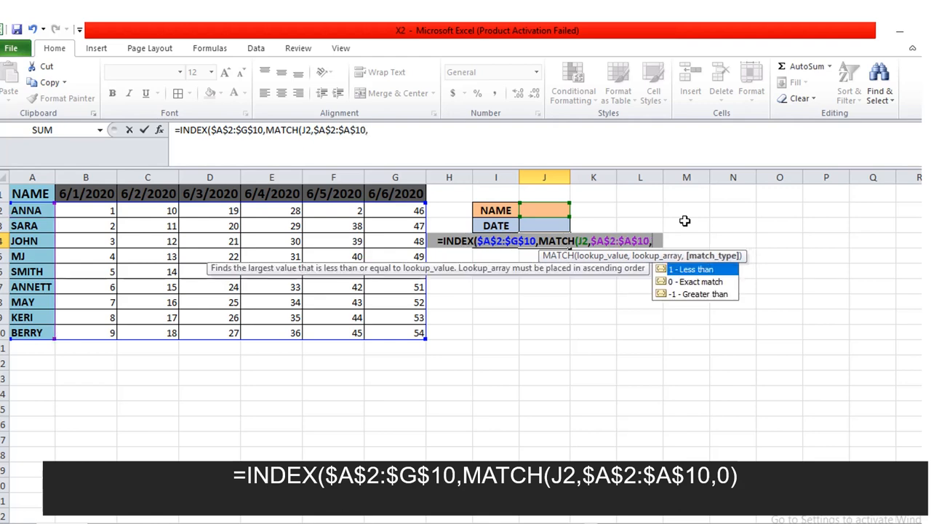
pyautogui.write('0)')
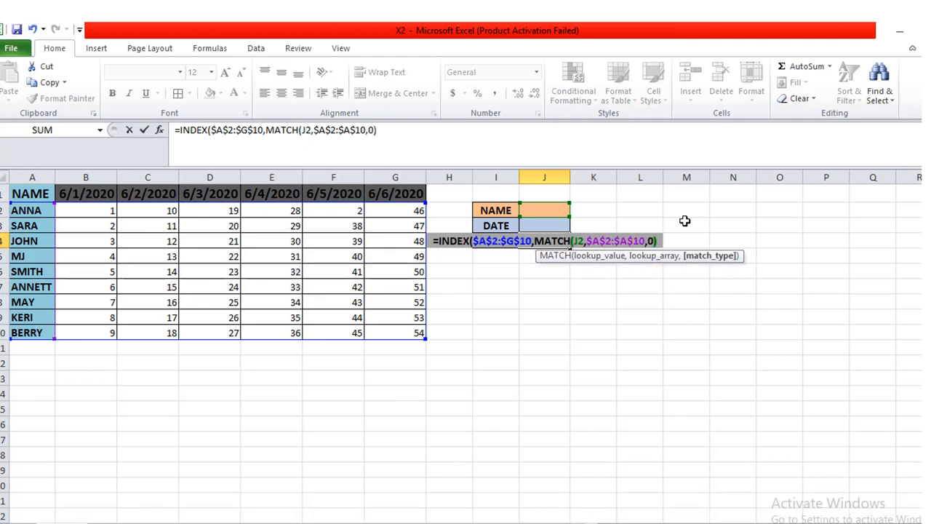
# Add MATCH(J3,$A$1:$G$1,0) as the column number argument and complete the INDEX formula in J4.
pyautogui.write(',MATCH')
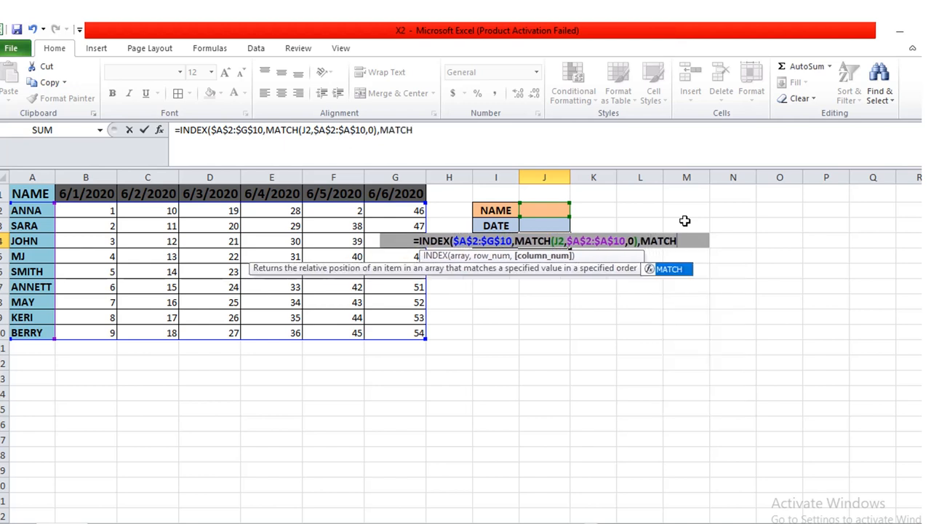
pyautogui.write('(')
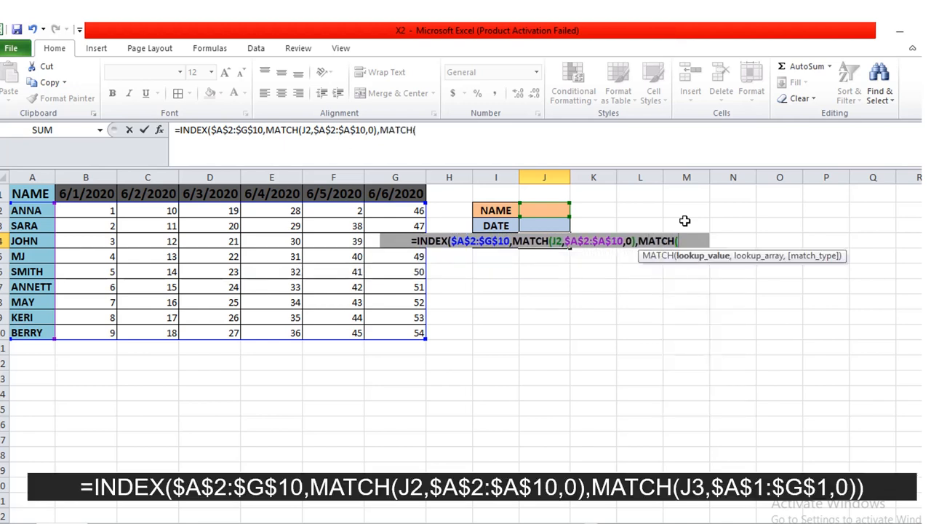
pyautogui.write('J3')
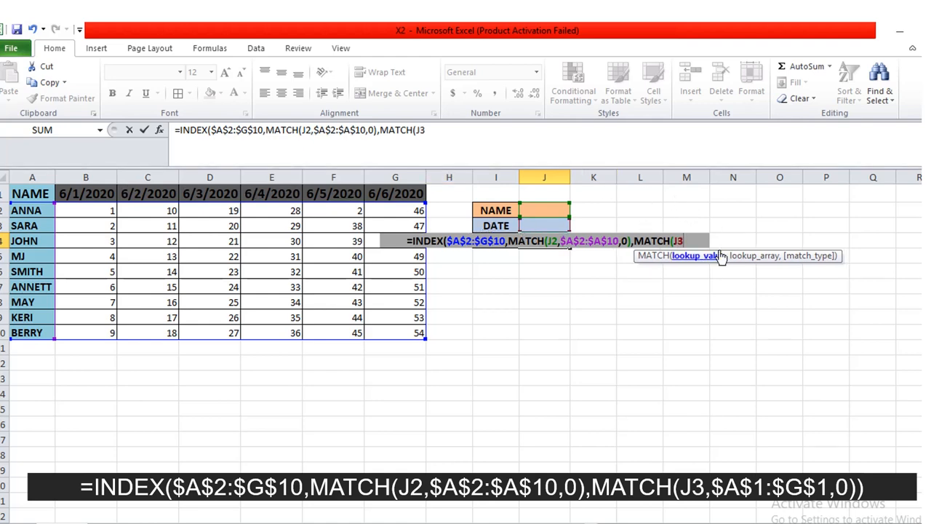
pyautogui.write(',')
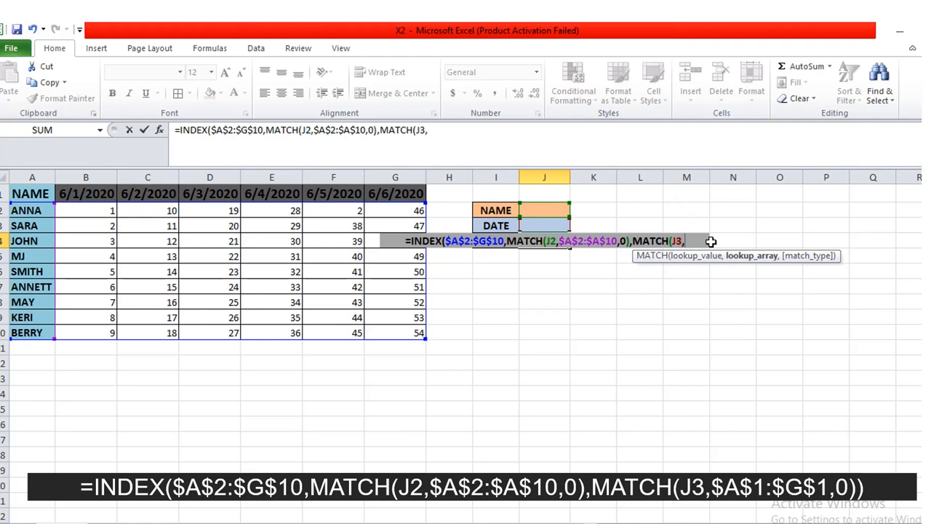
pyautogui.write('$A')
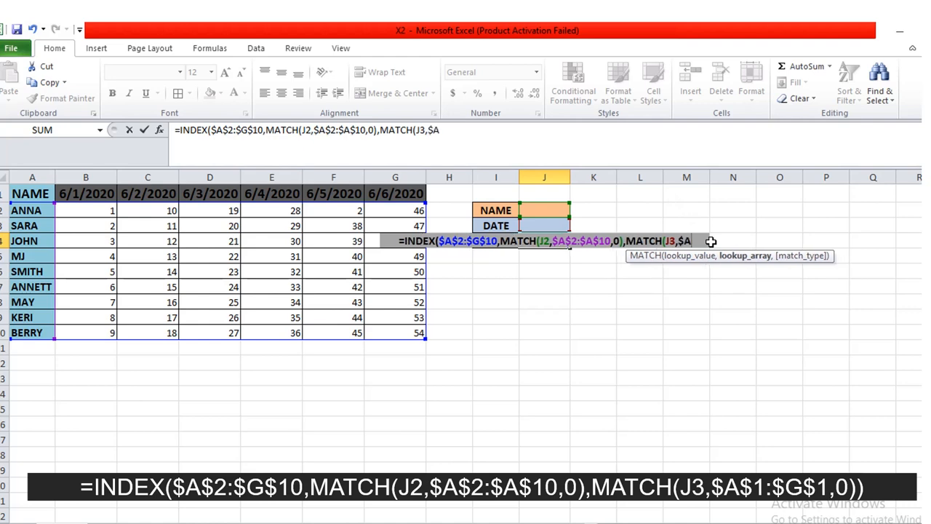
pyautogui.write('$')
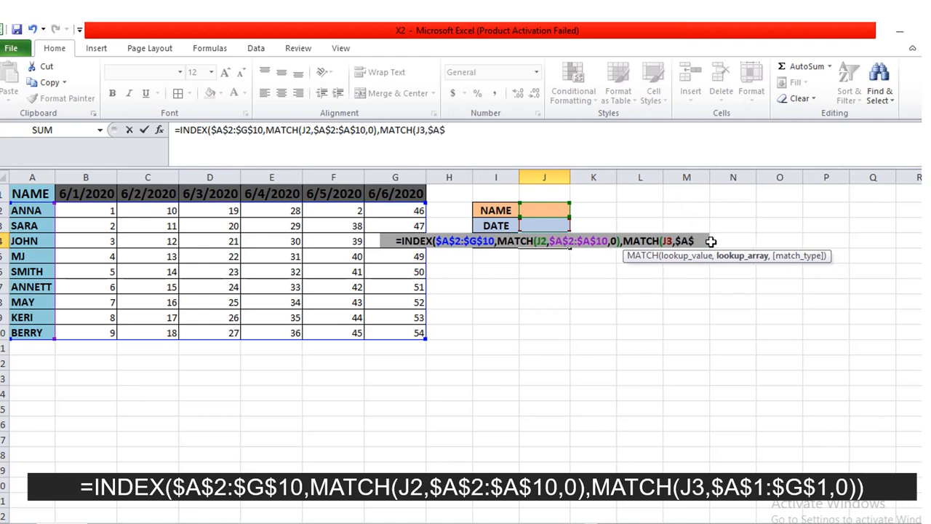
pyautogui.write('1')
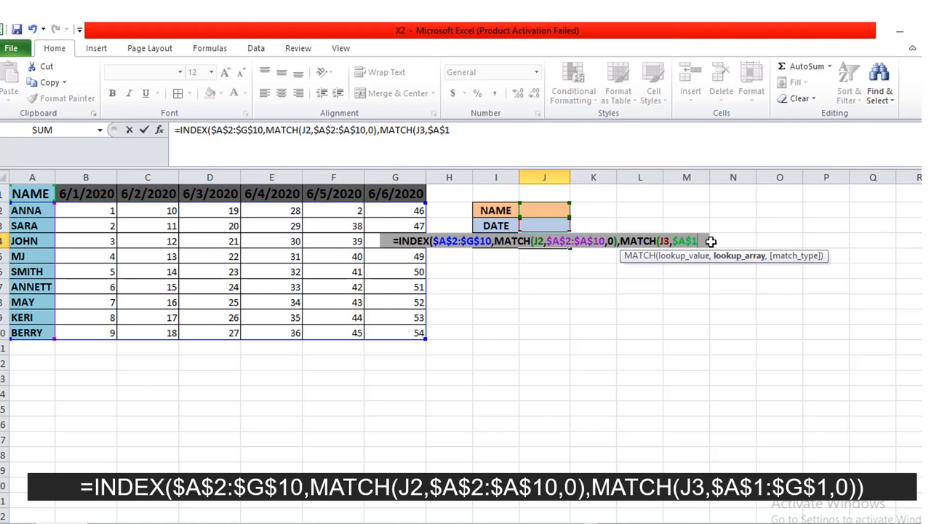
pyautogui.write(':')
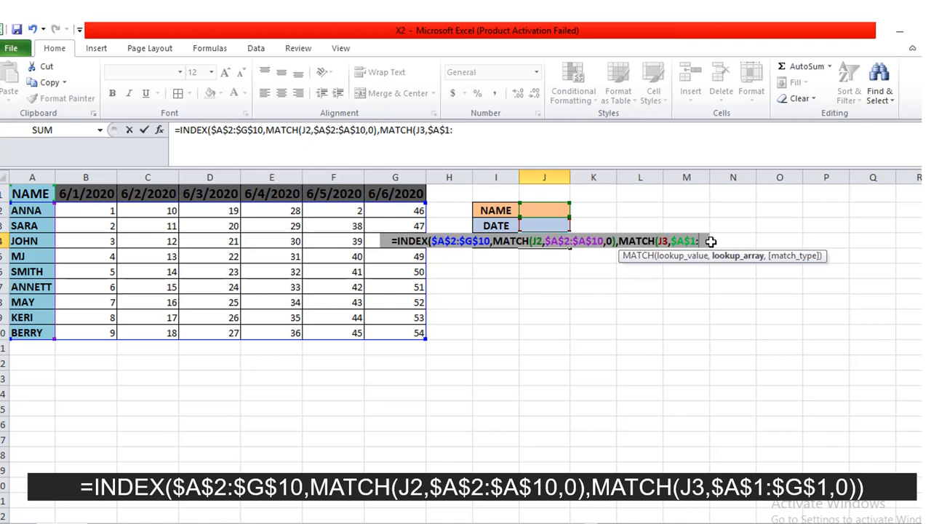
pyautogui.write('$')
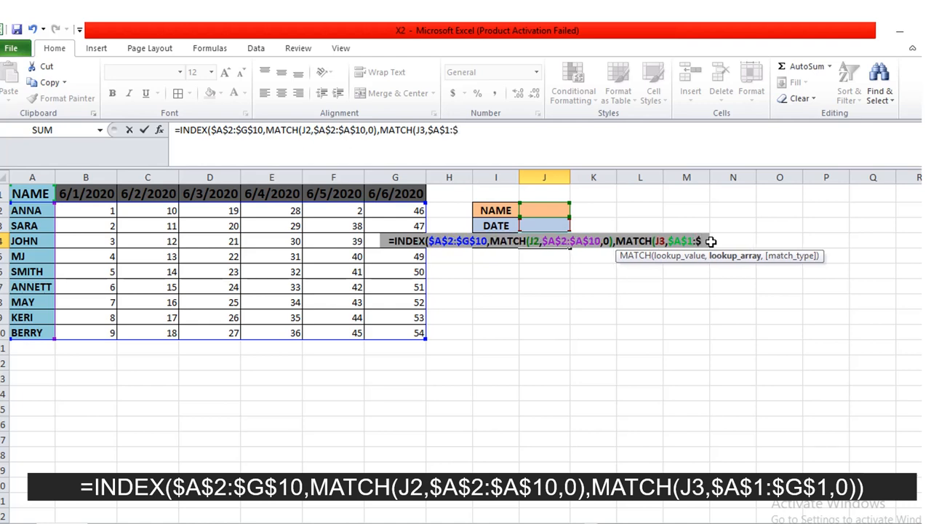
pyautogui.write('G')
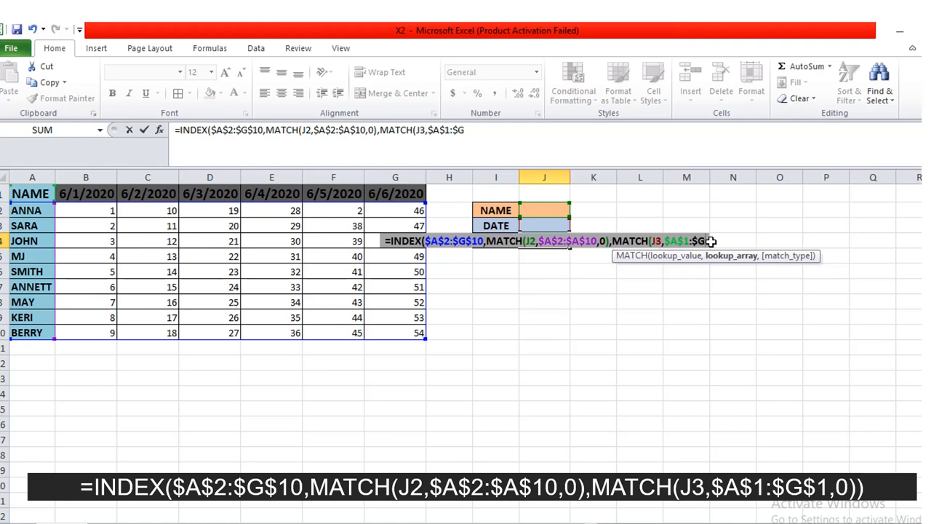
pyautogui.write('$1')
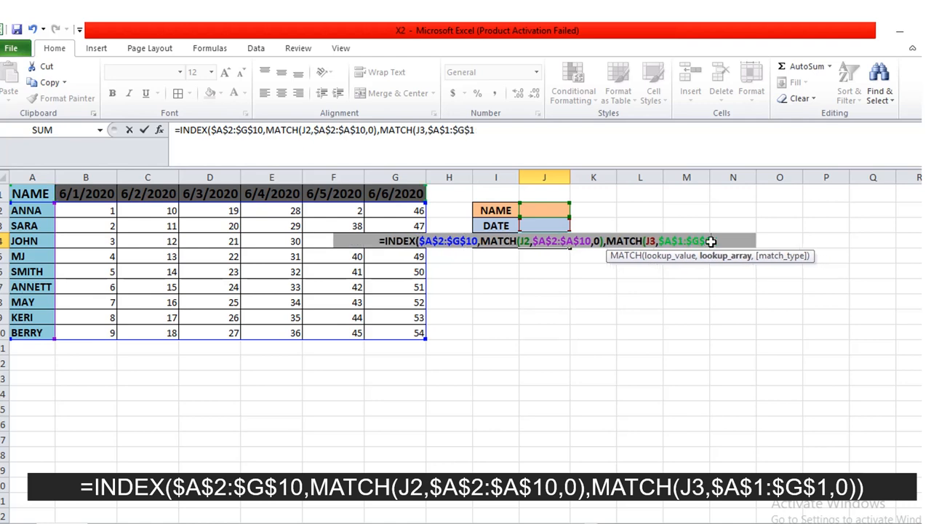
pyautogui.write(',0))')
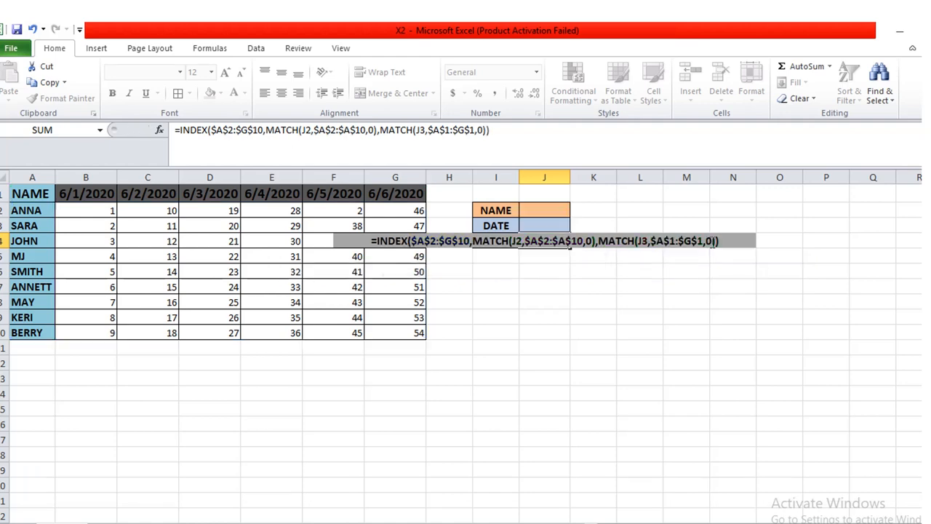
pyautogui.press('Return')
pyautogui.press('Up')
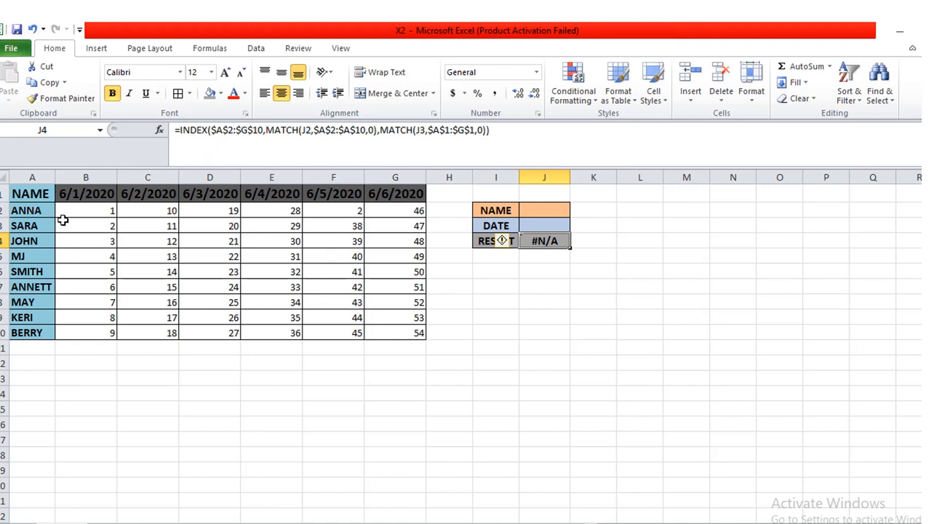
# Review the table range A2:G10 that the array covers and the finished formula in J4.
pyautogui.moveTo(48, 212); pyautogui.dragTo(376, 328)
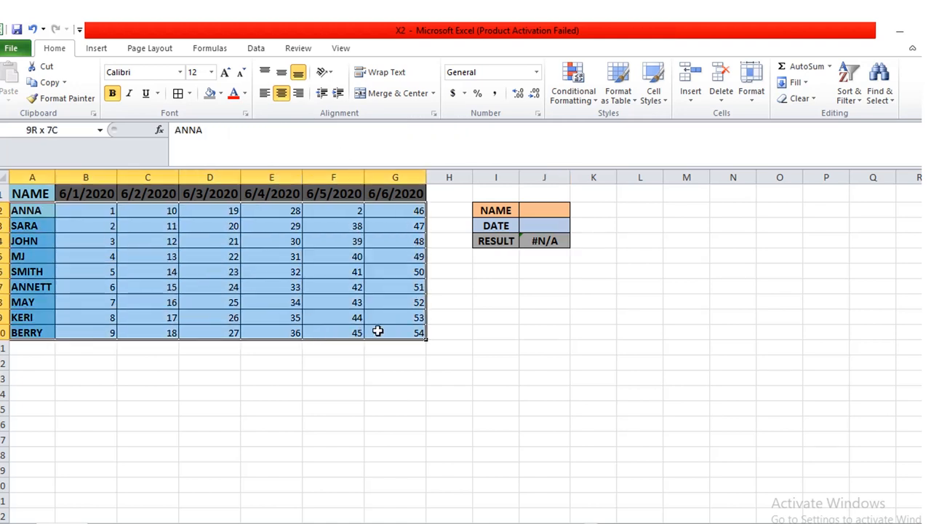
pyautogui.click(511, 304)
pyautogui.click(539, 242)
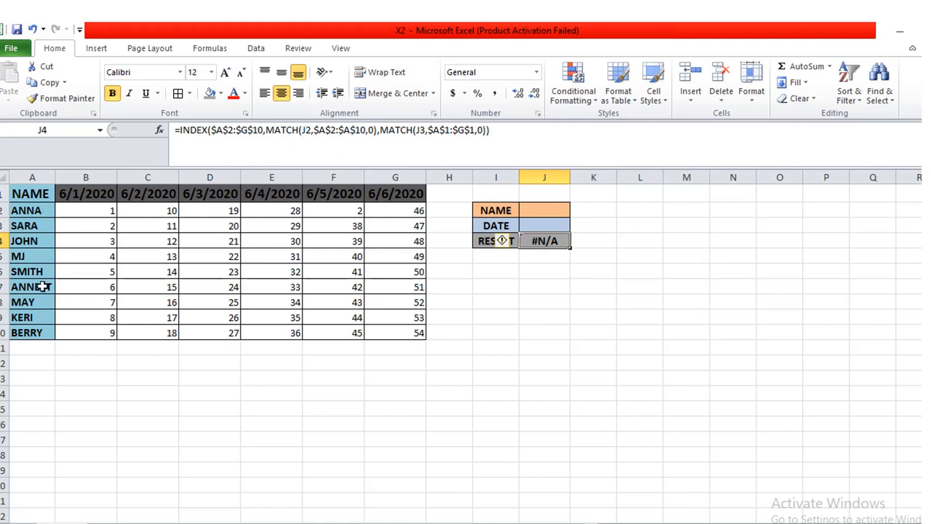
pyautogui.click(506, 226)
pyautogui.click(538, 245)
# Test the new formula with the name from A2 in J2 and the date 6/1/2020 in J3.
pyautogui.click(538, 210)
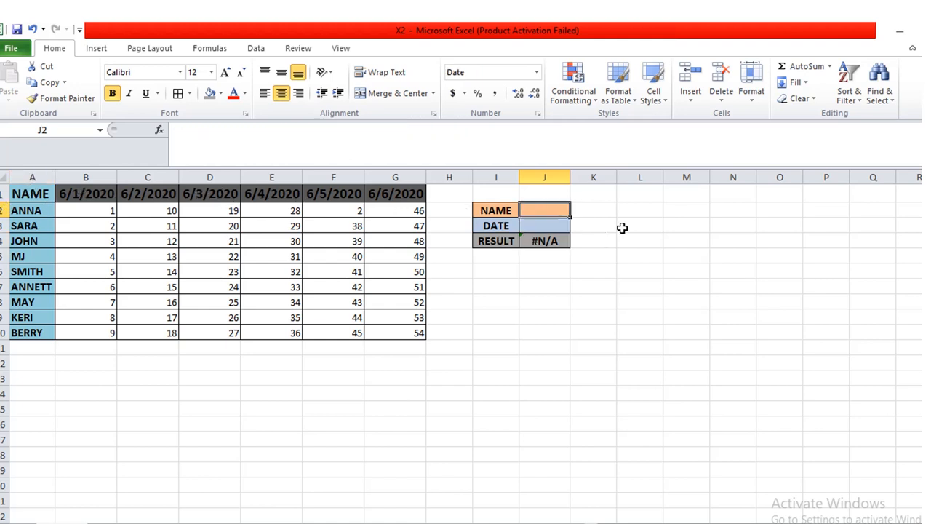
pyautogui.write('ANNA')
pyautogui.press('Return')
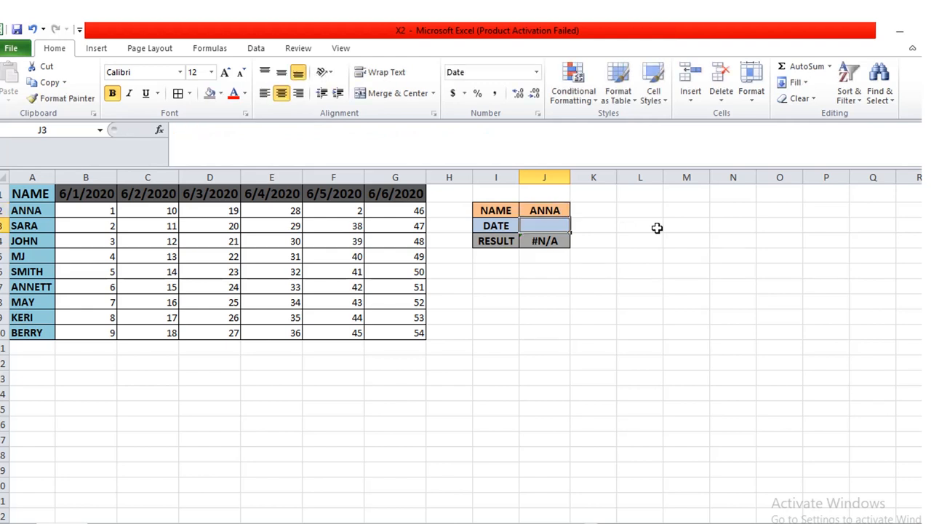
pyautogui.write('6/1/2020')
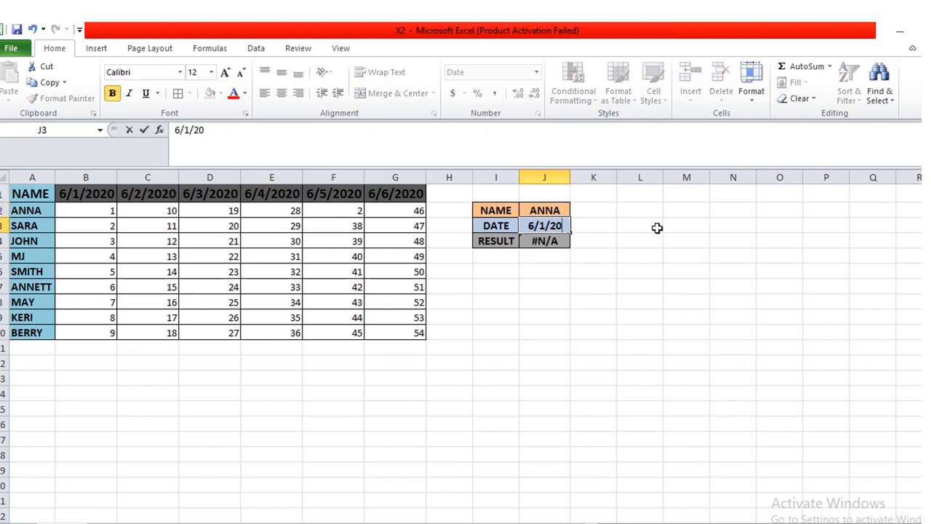
pyautogui.press('Return')
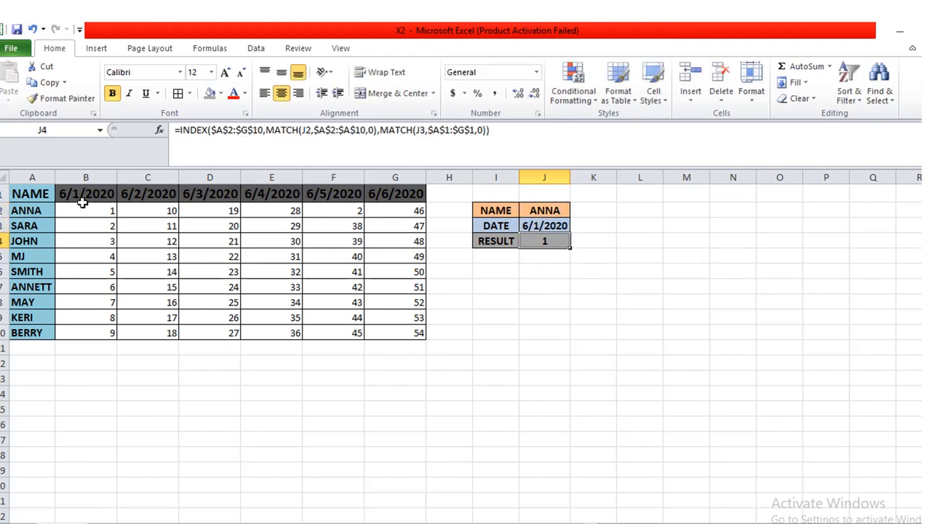
# Change the lookup name in J2 to the one from A10 and the date in J3 to 6/6/2020.
pyautogui.click(545, 208)
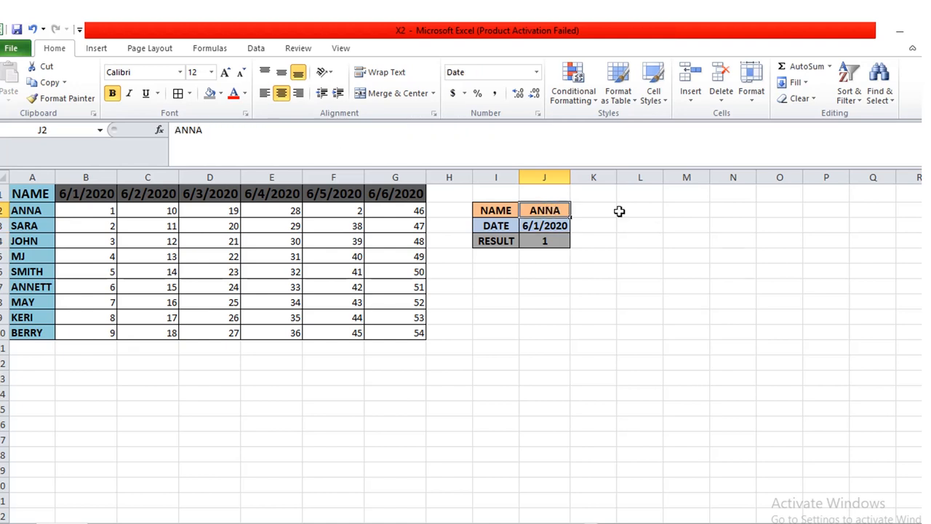
pyautogui.write('BERRY')
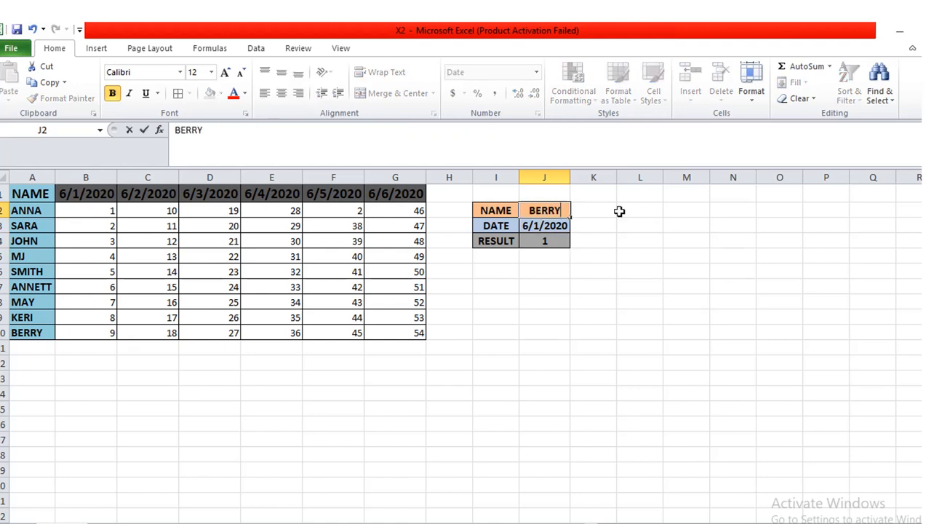
pyautogui.press('Return')
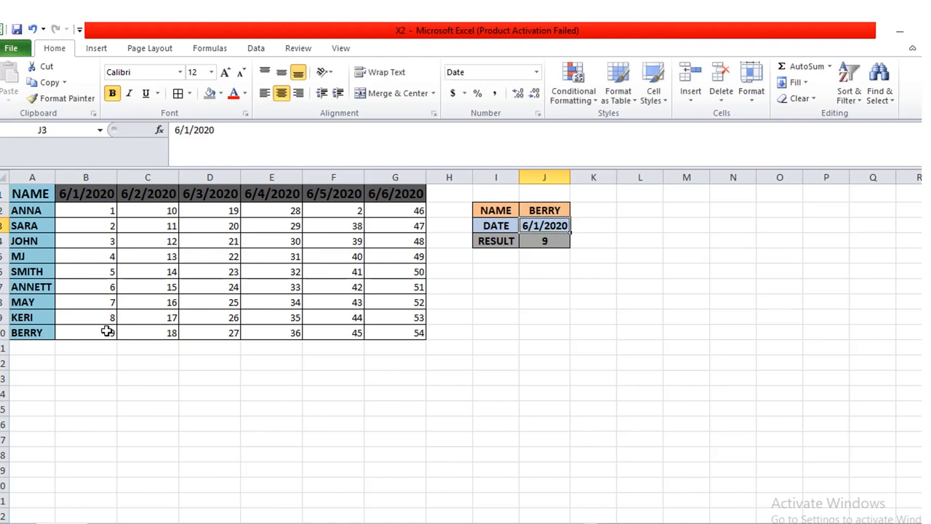
pyautogui.click(536, 209)
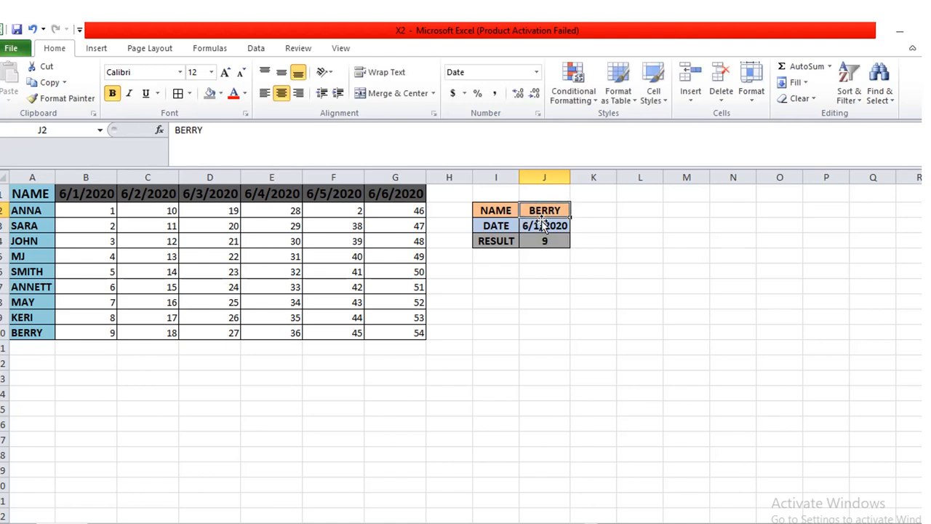
pyautogui.click(541, 224)
pyautogui.write('6/6/2020')
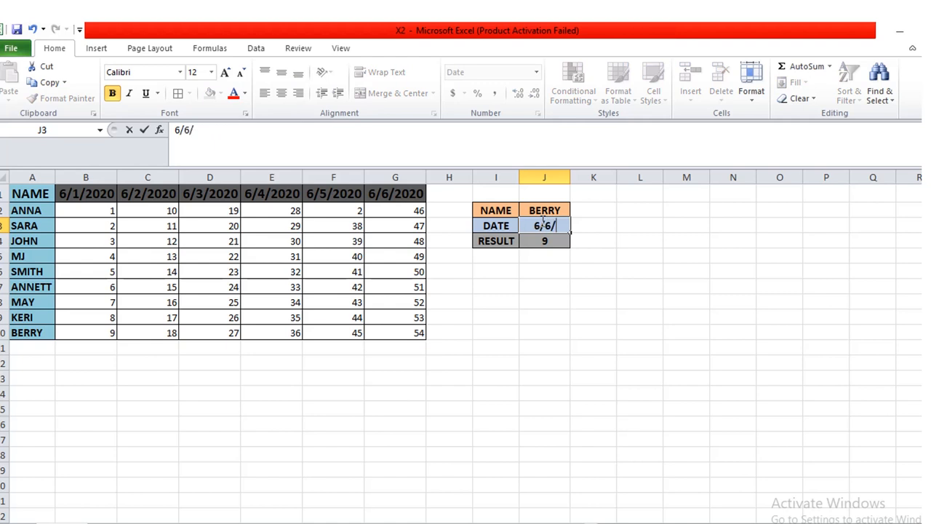
pyautogui.press('Return')
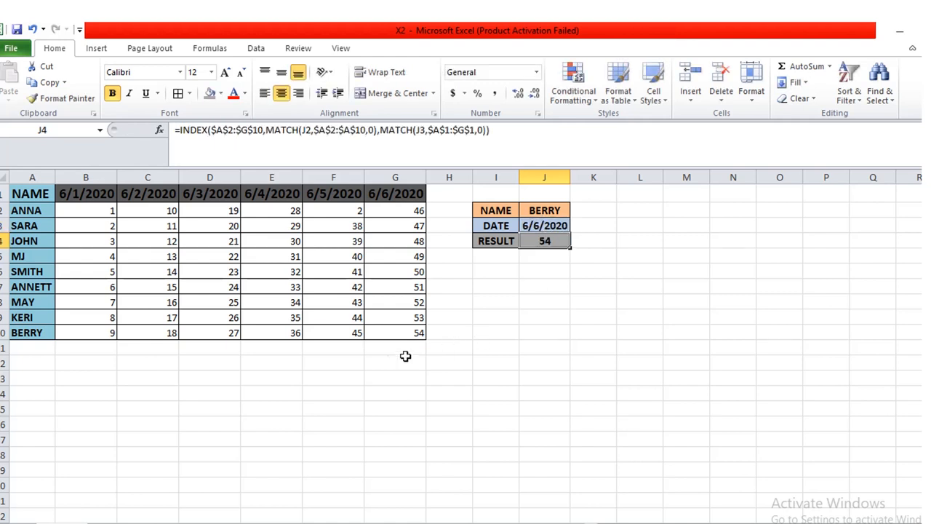
# Change the lookup name in J2 to the one from A5 and check the result against cell G5.
pyautogui.click(545, 210)
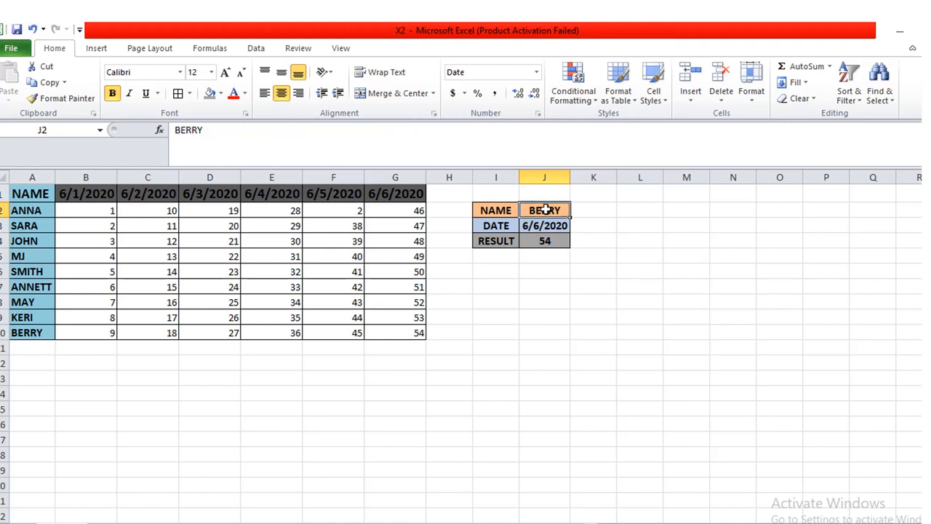
pyautogui.write('MJ')
pyautogui.press('Return')
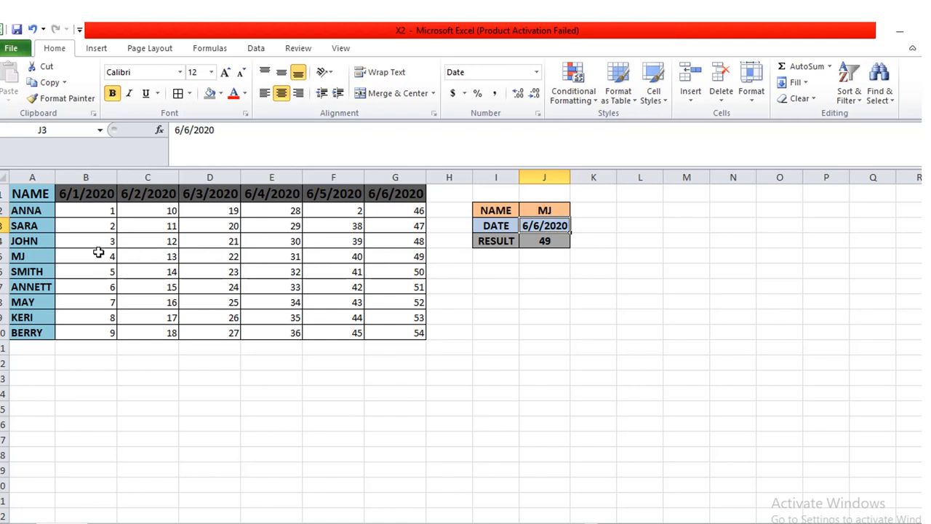
pyautogui.click(401, 258)
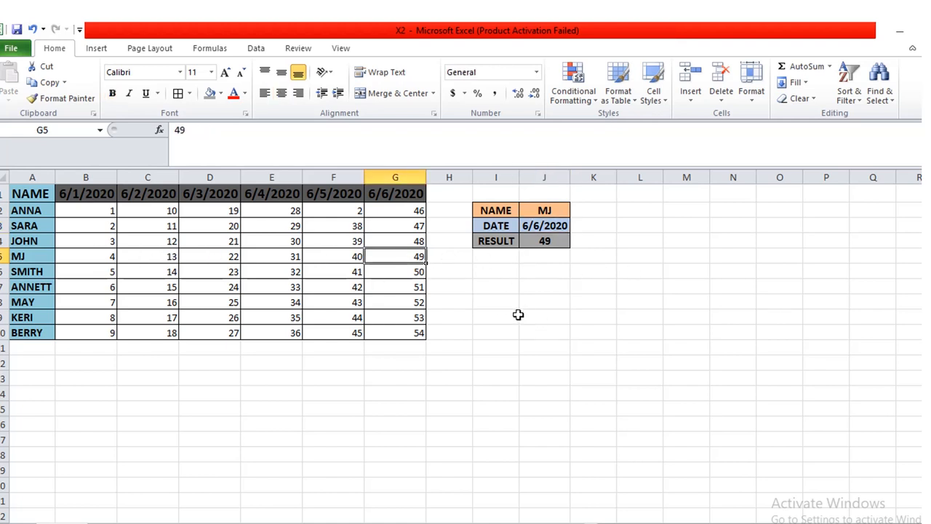